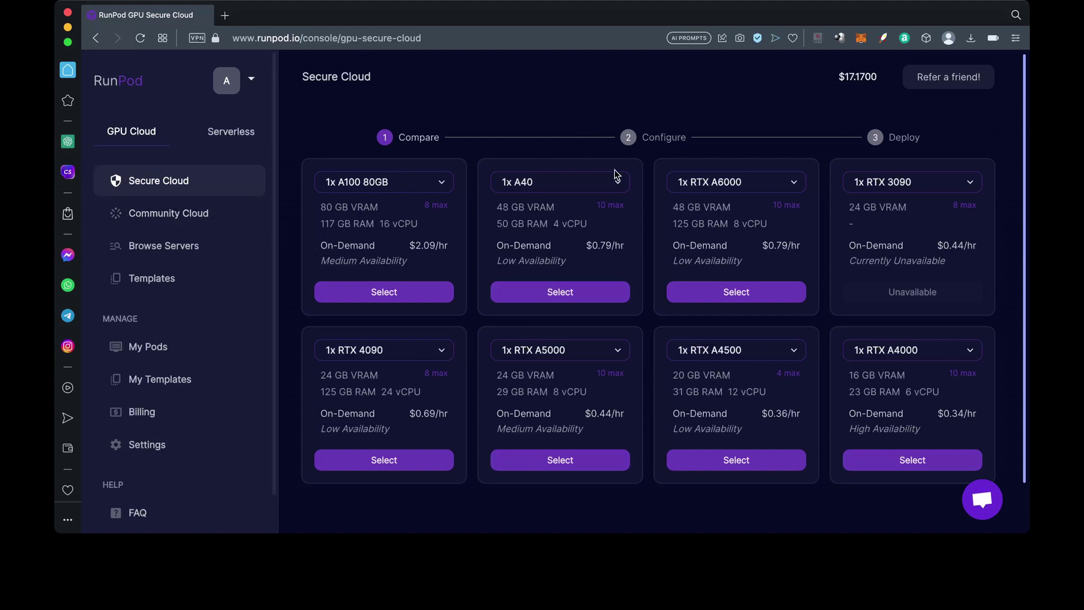
# - Browse the Community Cloud GPU list for available cards
pyautogui.click(177, 222)
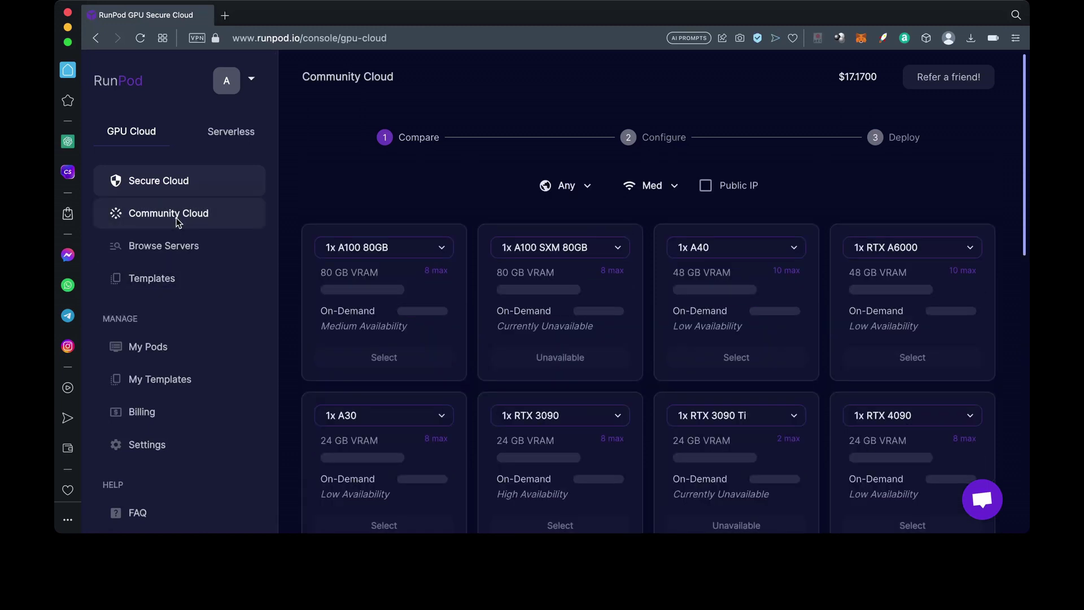
pyautogui.scroll(-2, 614, 327)
pyautogui.scroll(-8, 615, 329)
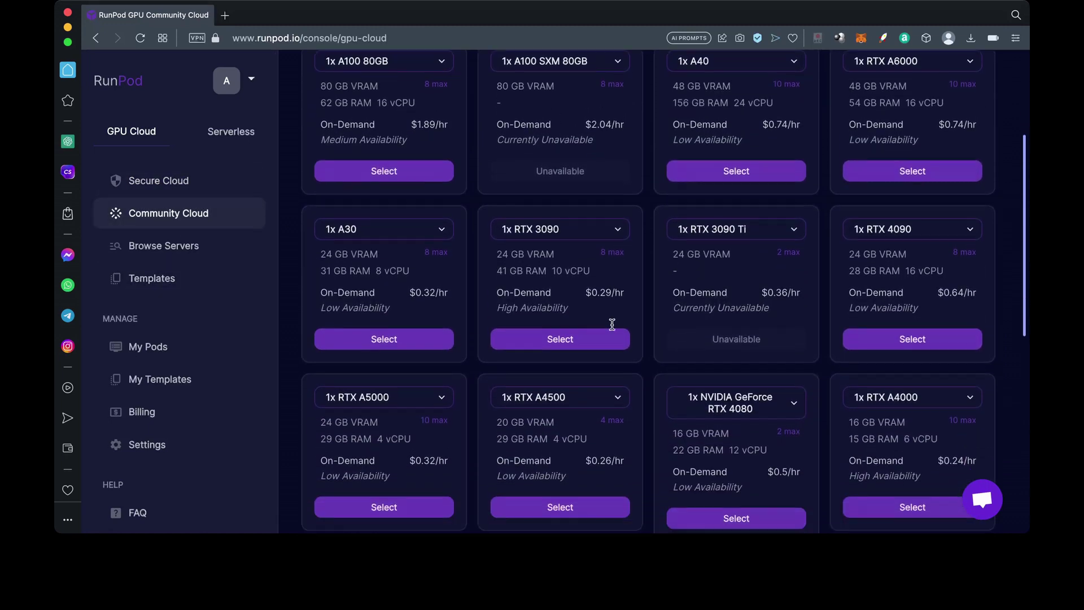
pyautogui.scroll(-1, 613, 327)
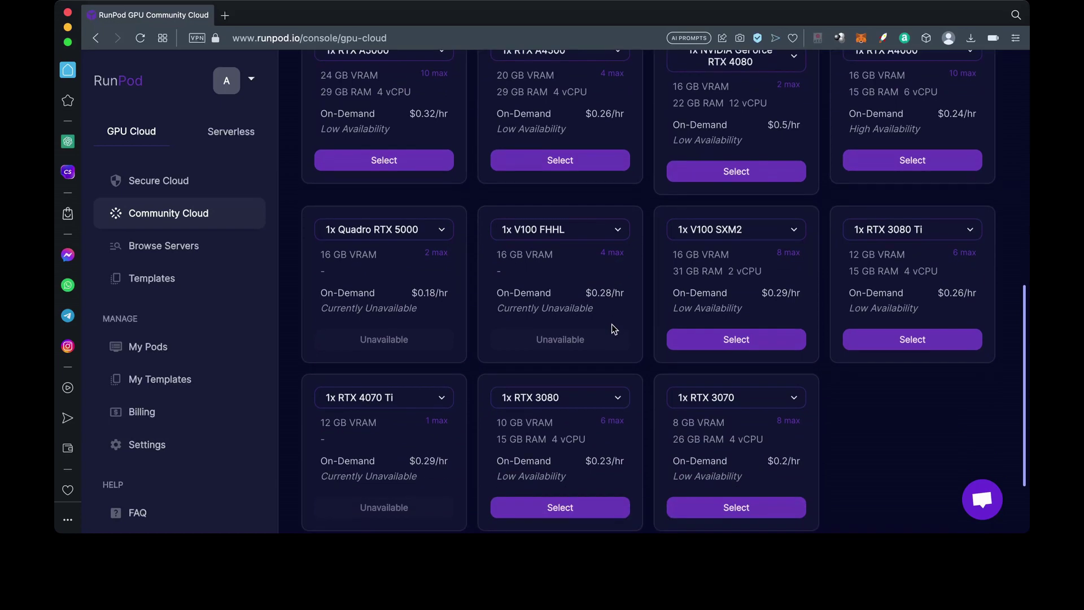
pyautogui.scroll(10, 615, 329)
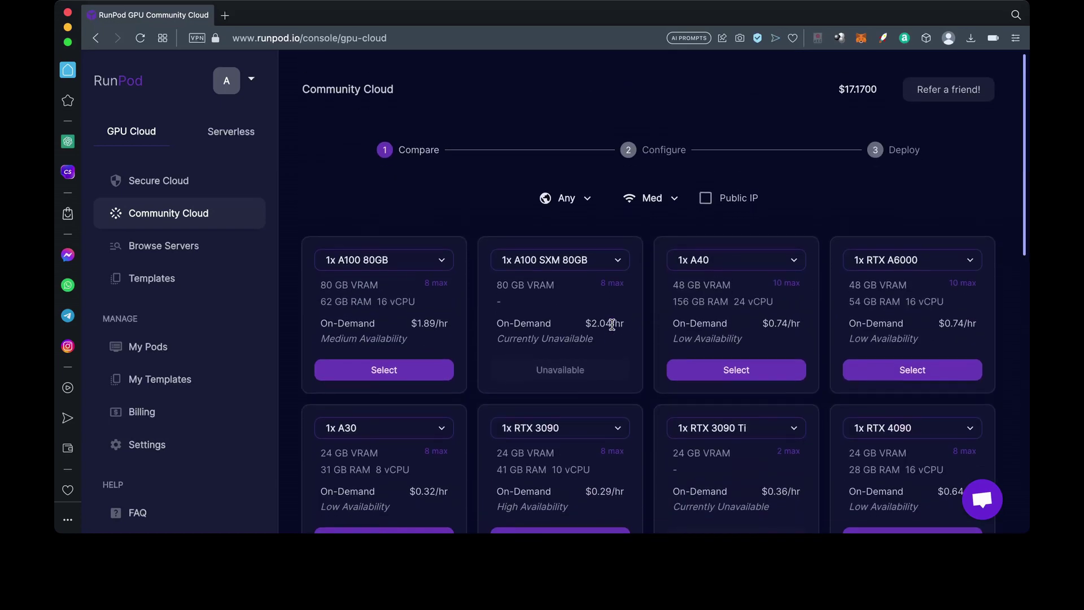
pyautogui.scroll(-5, 614, 329)
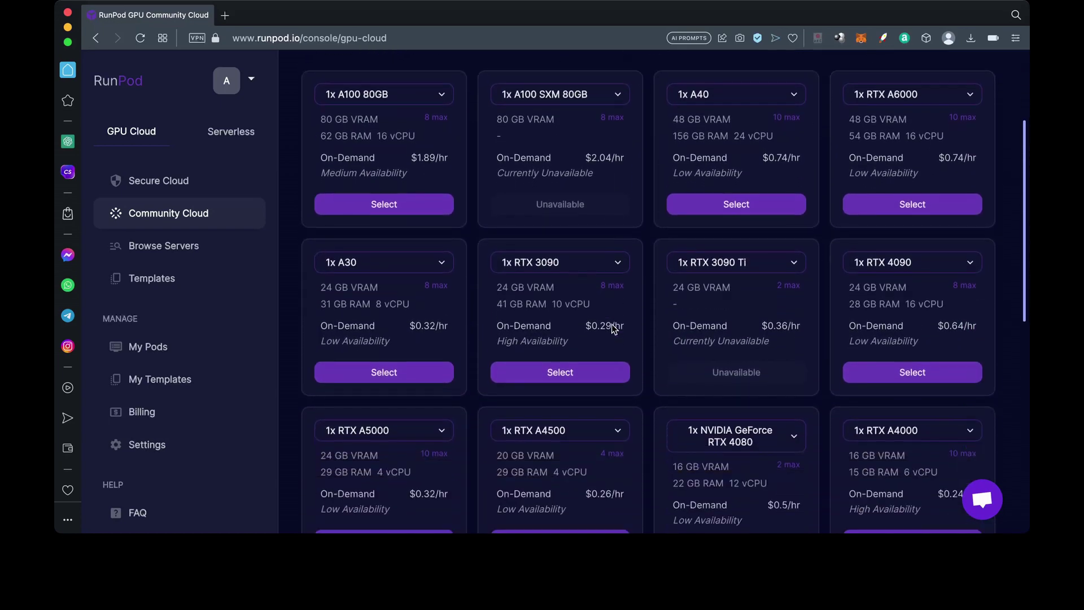
pyautogui.scroll(-8, 613, 329)
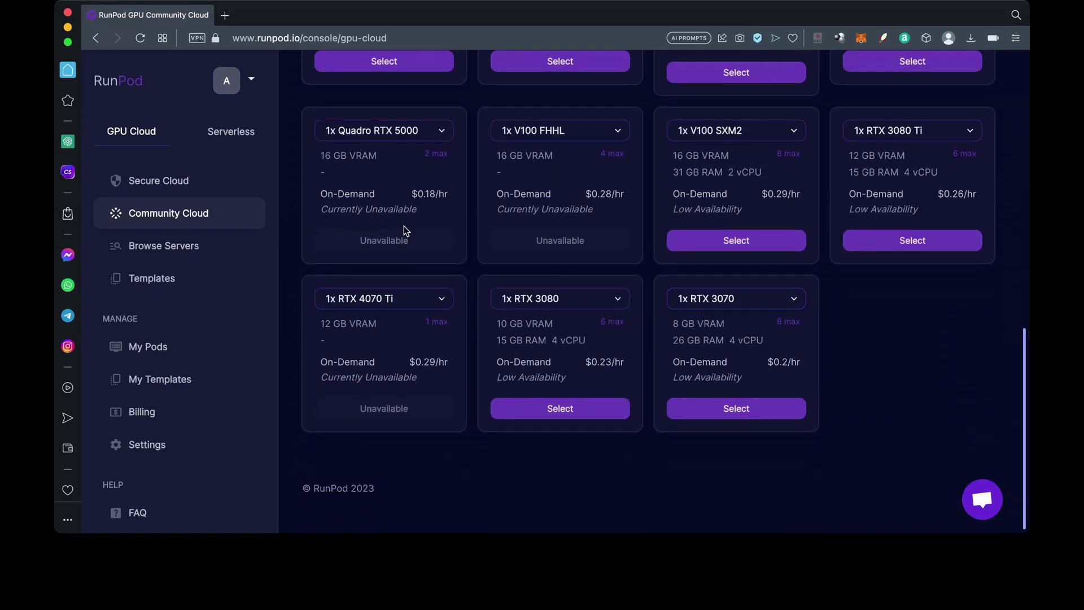
# - Back in Secure Cloud, select the RTX A4000 at $0.34/hr with High Availability
pyautogui.click(156, 184)
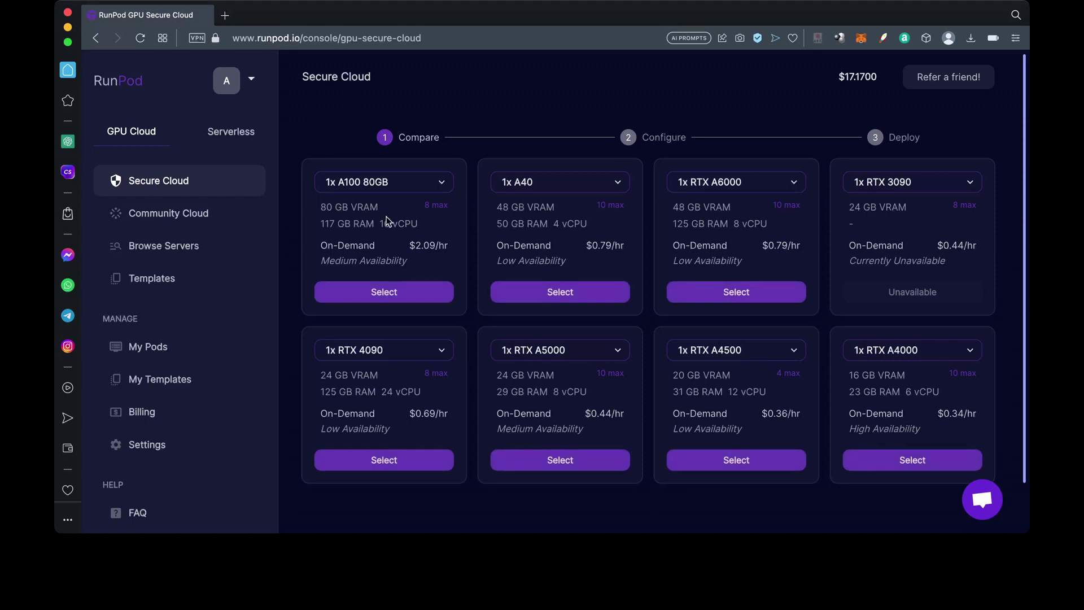
pyautogui.scroll(-2, 918, 446)
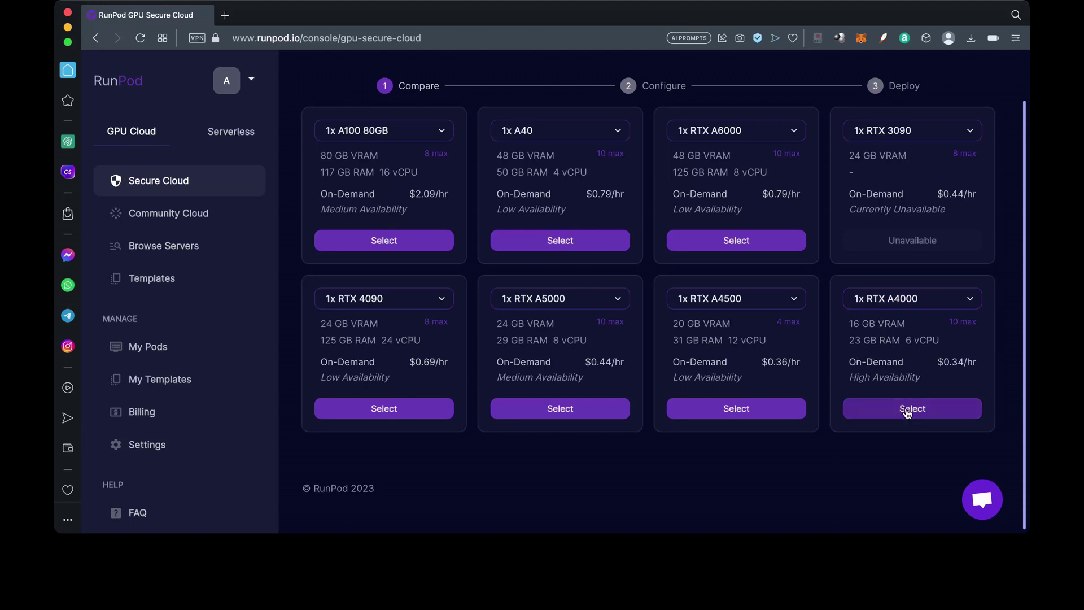
pyautogui.click(906, 412)
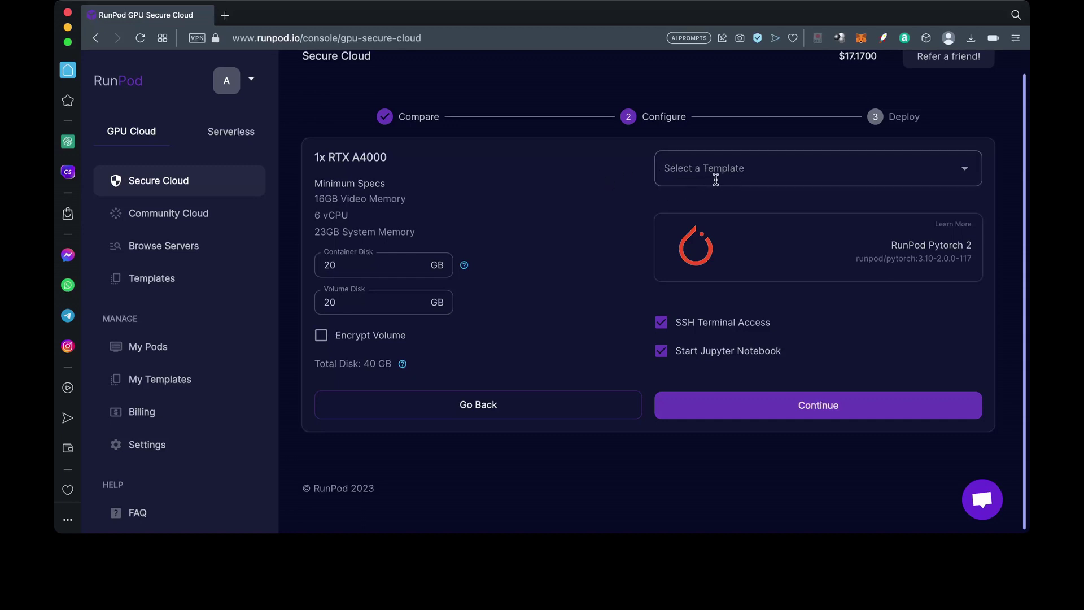
# - Choose the RunPod Stable Diffusion template for the RTX A4000 pod
pyautogui.click(714, 171)
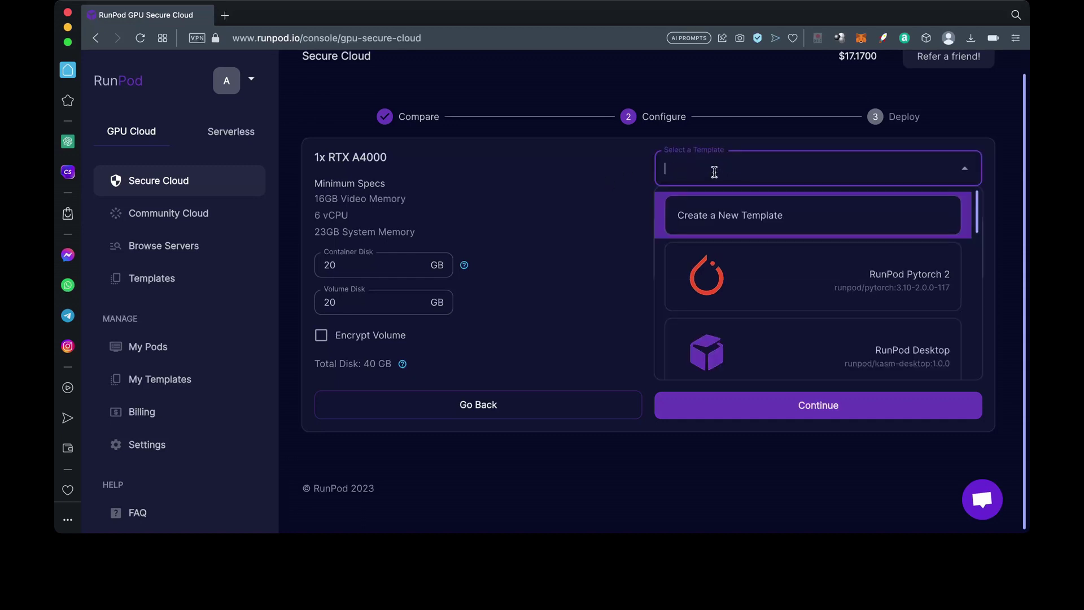
pyautogui.scroll(-1, 730, 271)
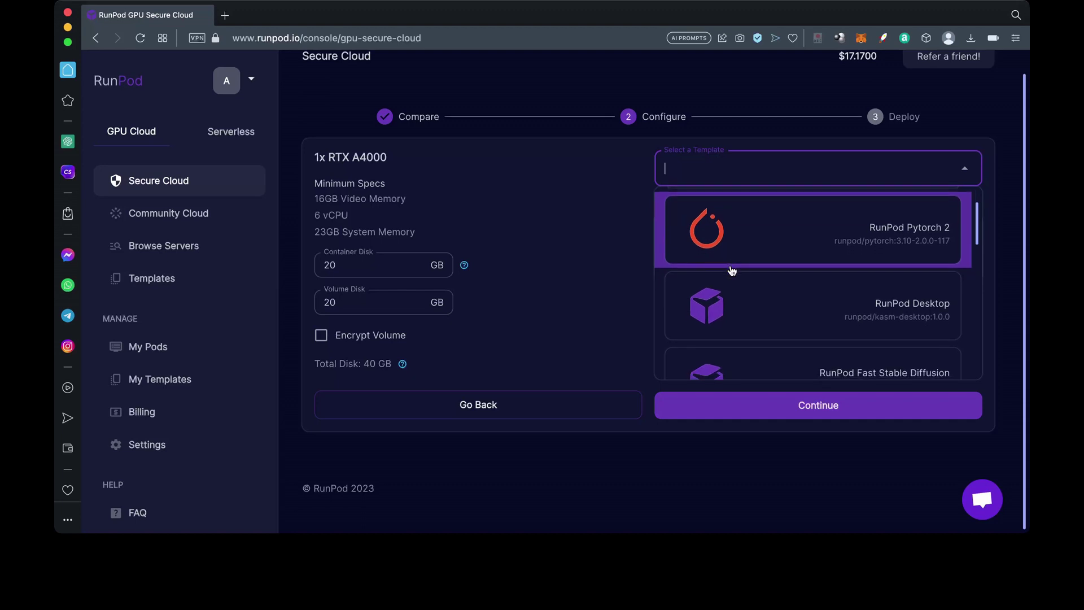
pyautogui.scroll(-2, 732, 271)
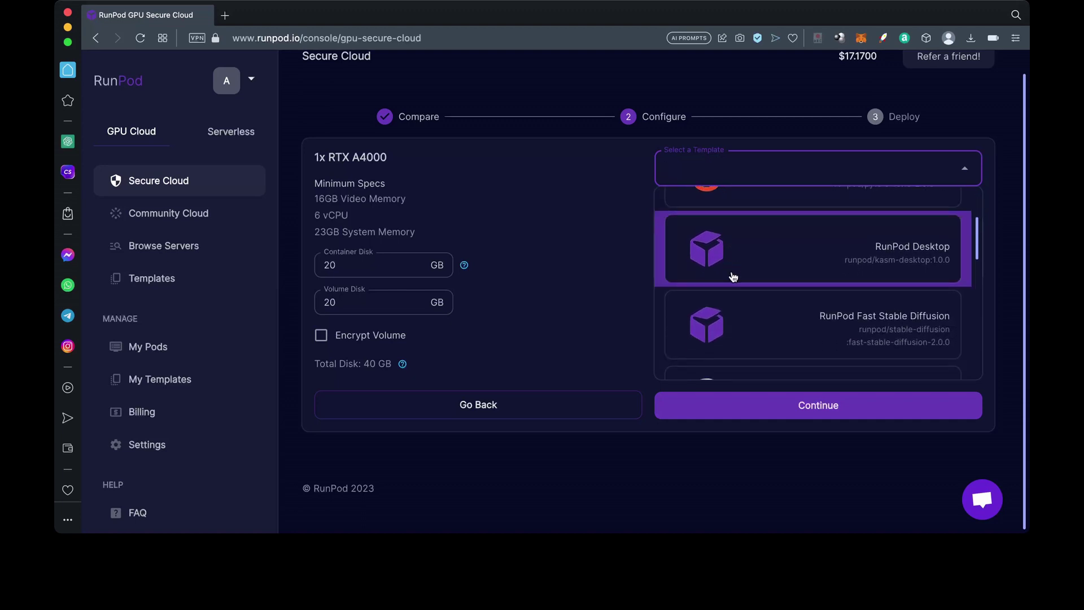
pyautogui.scroll(-4, 733, 276)
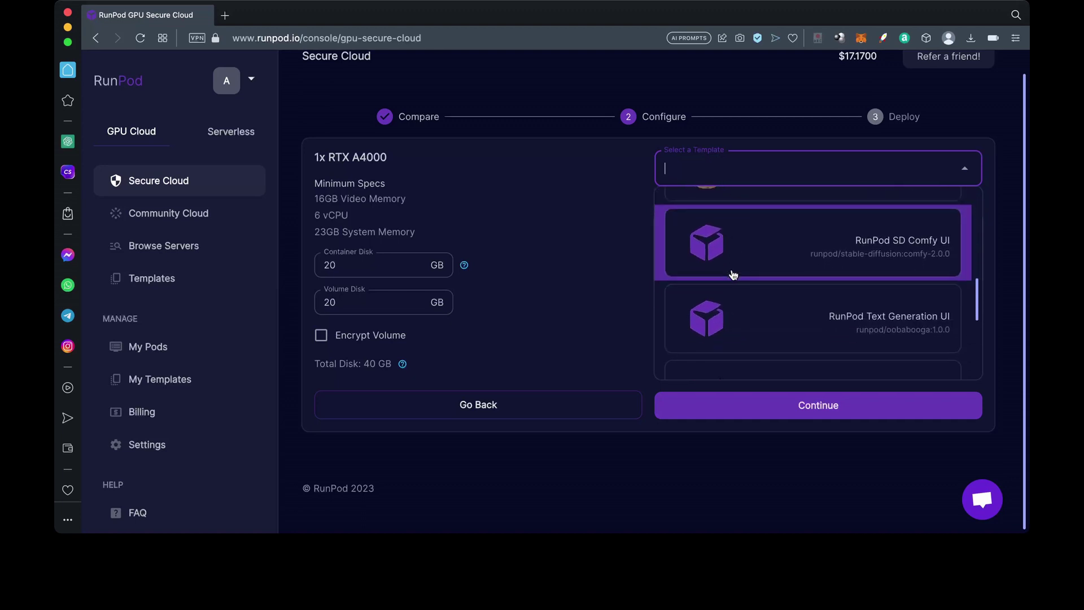
pyautogui.scroll(-2, 733, 275)
pyautogui.scroll(-2, 744, 310)
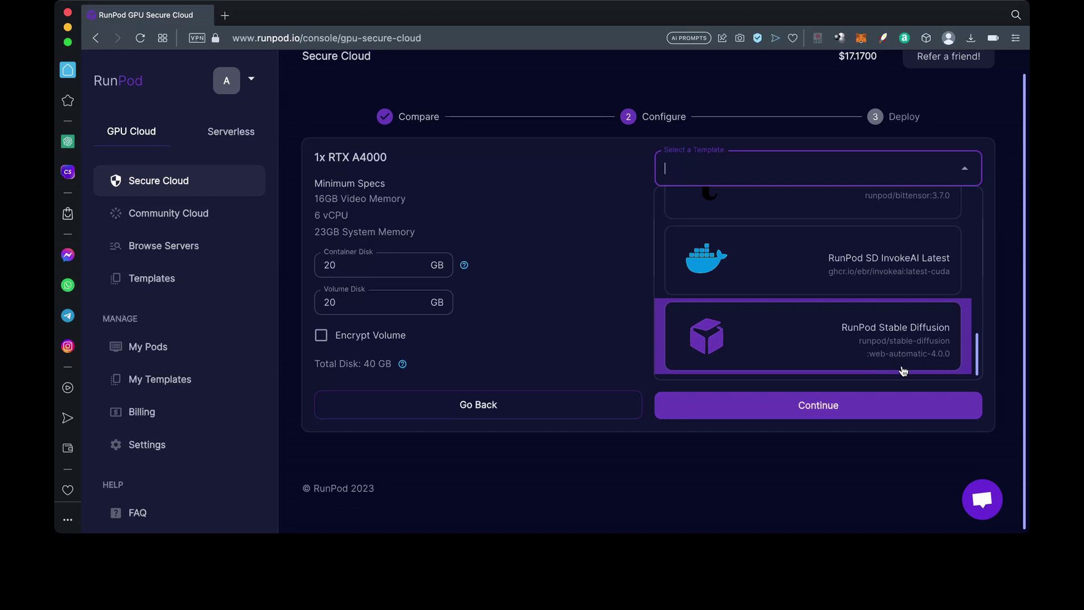
pyautogui.click(920, 361)
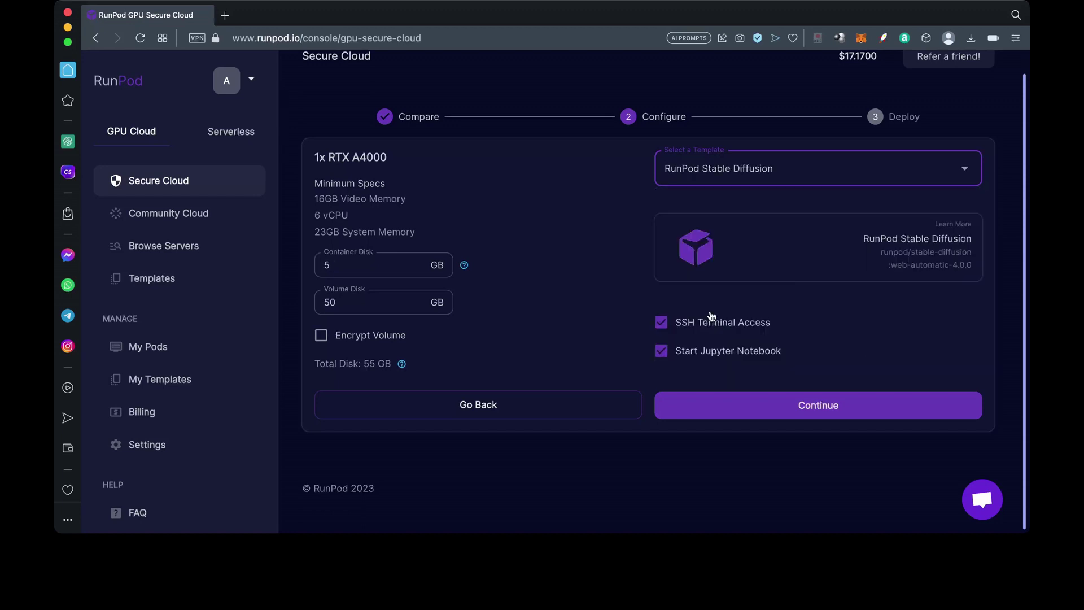
# - Deploy the RTX A4000 Stable Diffusion pod, then open its JupyterLab from My Pods
pyautogui.click(725, 411)
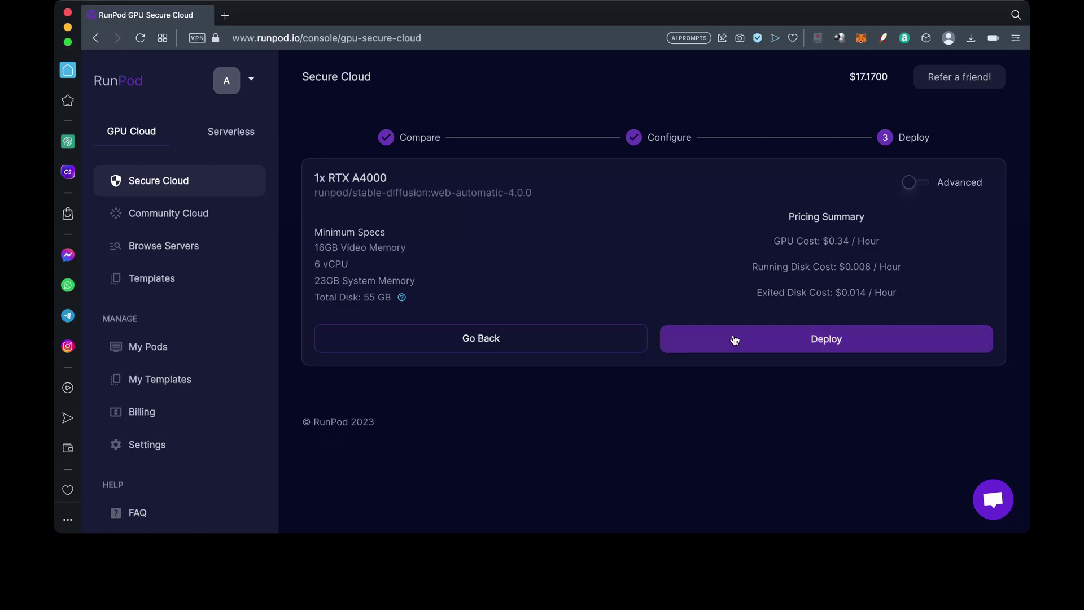
pyautogui.click(734, 338)
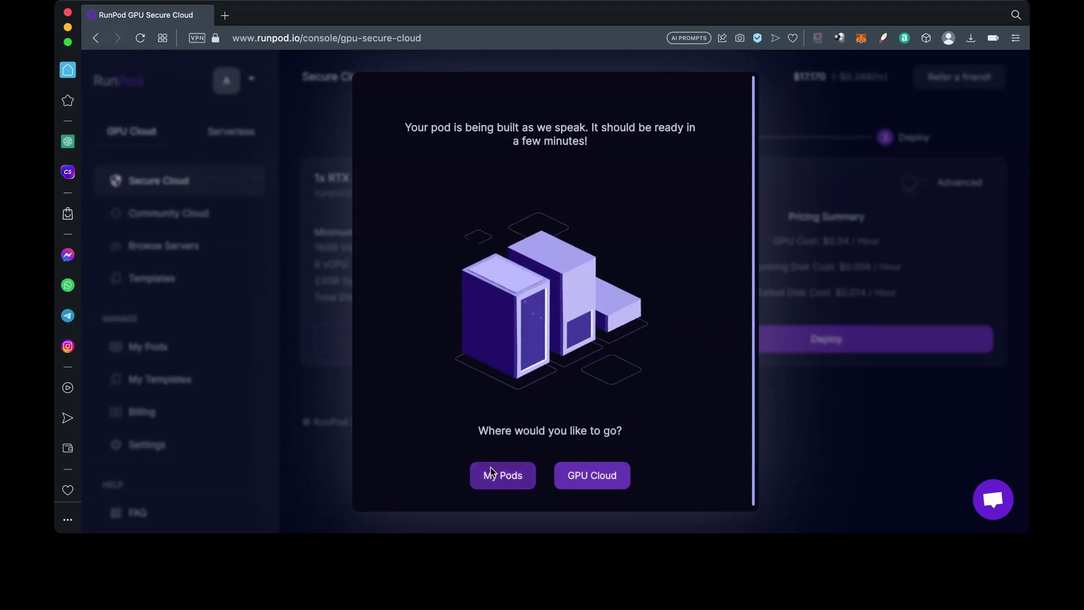
pyautogui.click(503, 475)
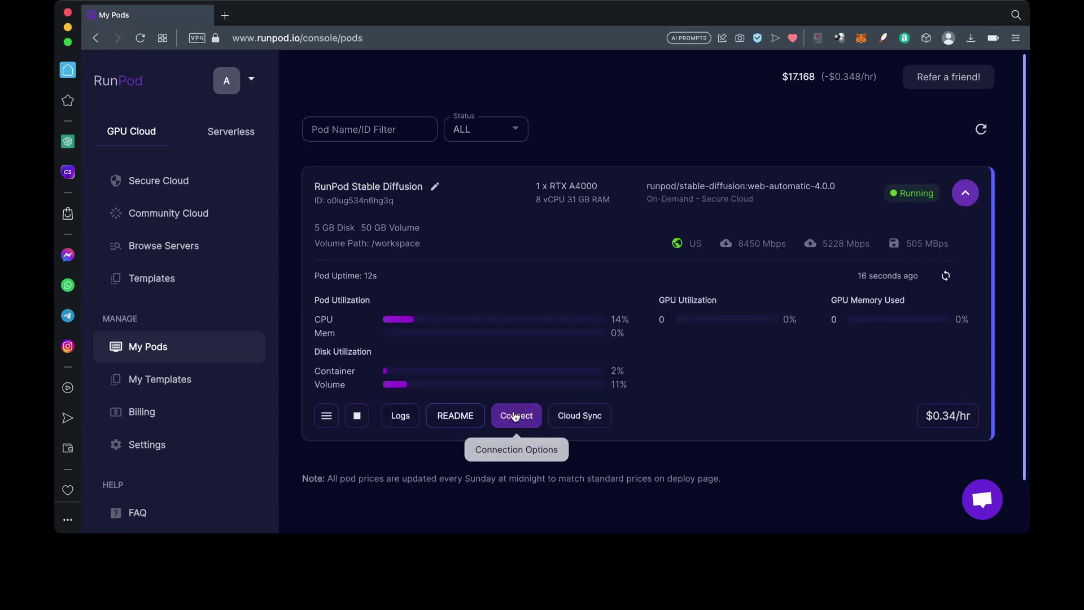
pyautogui.click(514, 417)
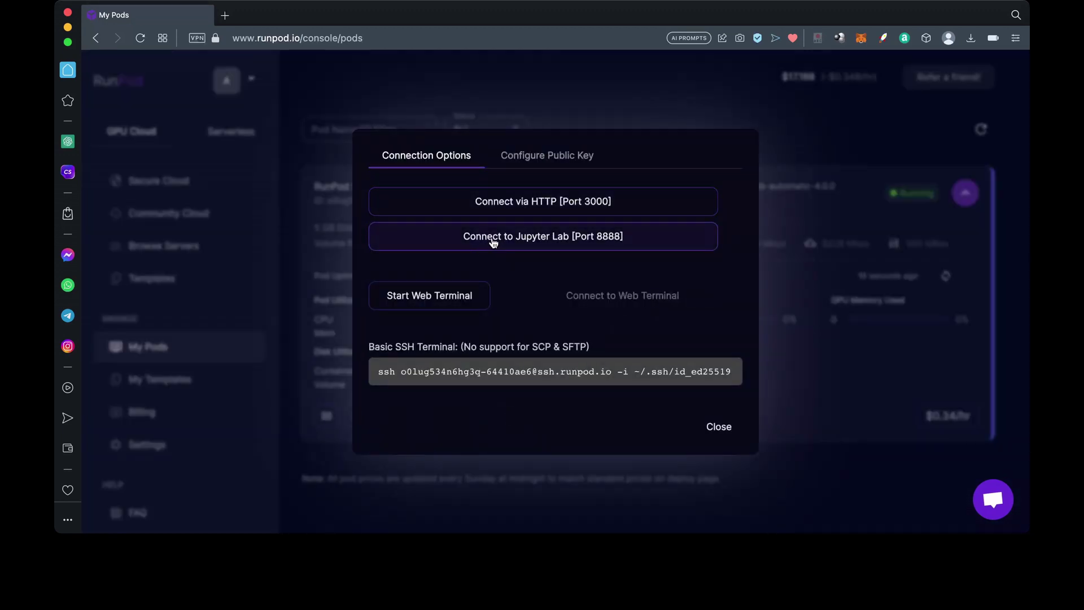
pyautogui.click(487, 244)
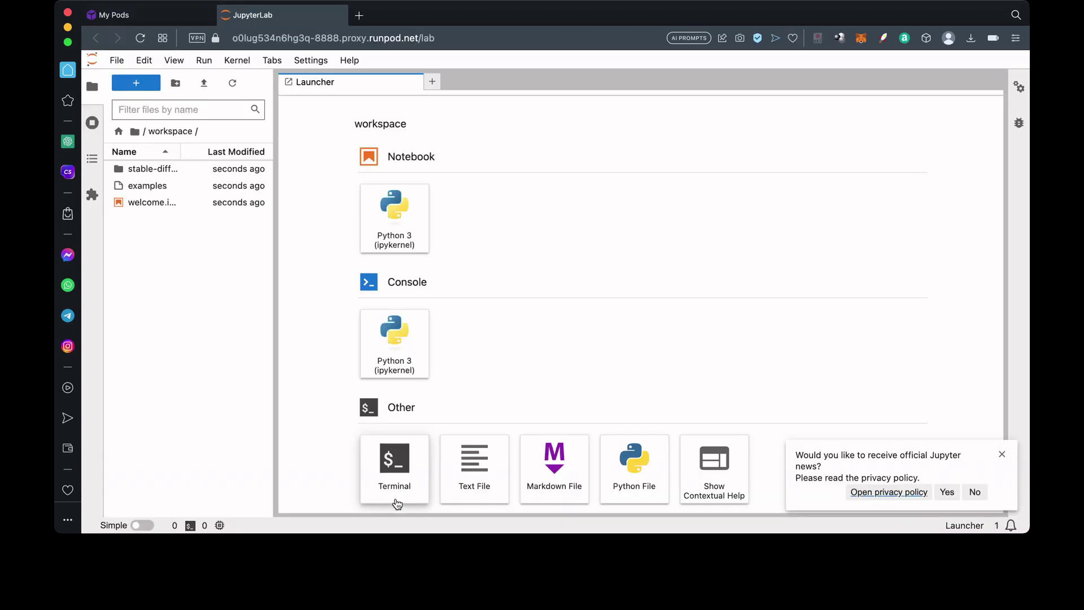
# - Open a JupyterLab terminal and upgrade pip to 23.1
pyautogui.click(386, 463)
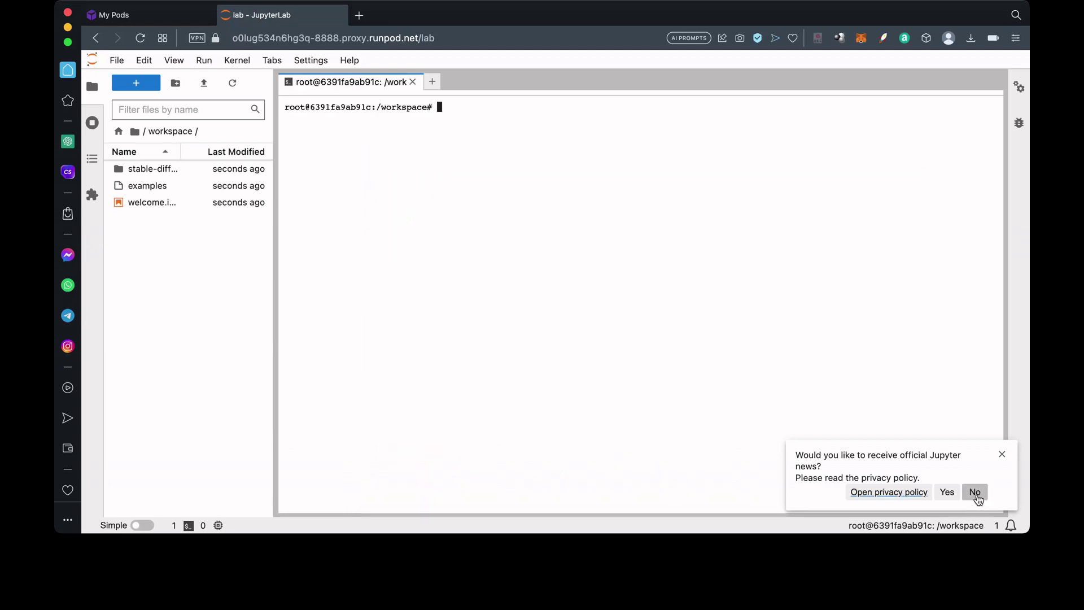
pyautogui.click(1003, 454)
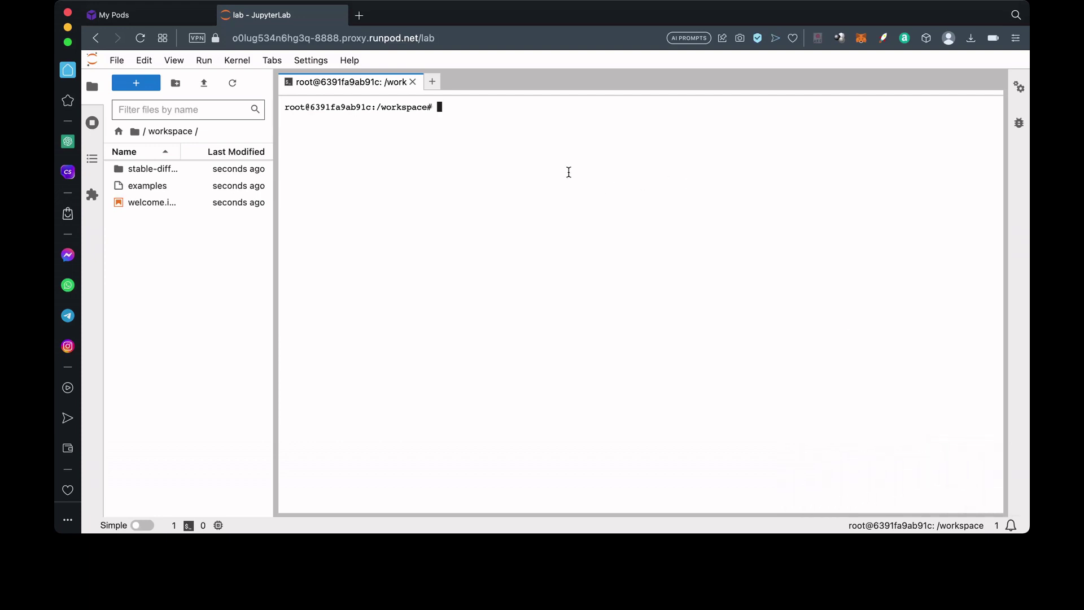
pyautogui.write('python -m pip install --upgrade pip')
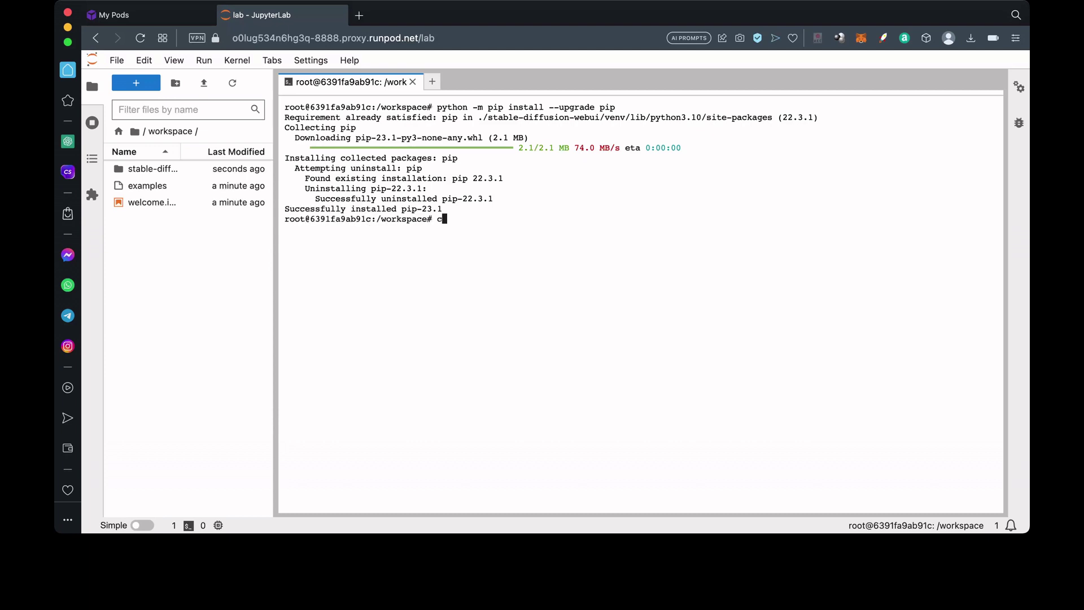
pyautogui.press('Return')
# - Apt-install fish, nano and lynx, start fish in /workspace, and clear the screen
pyautogui.write('apt')
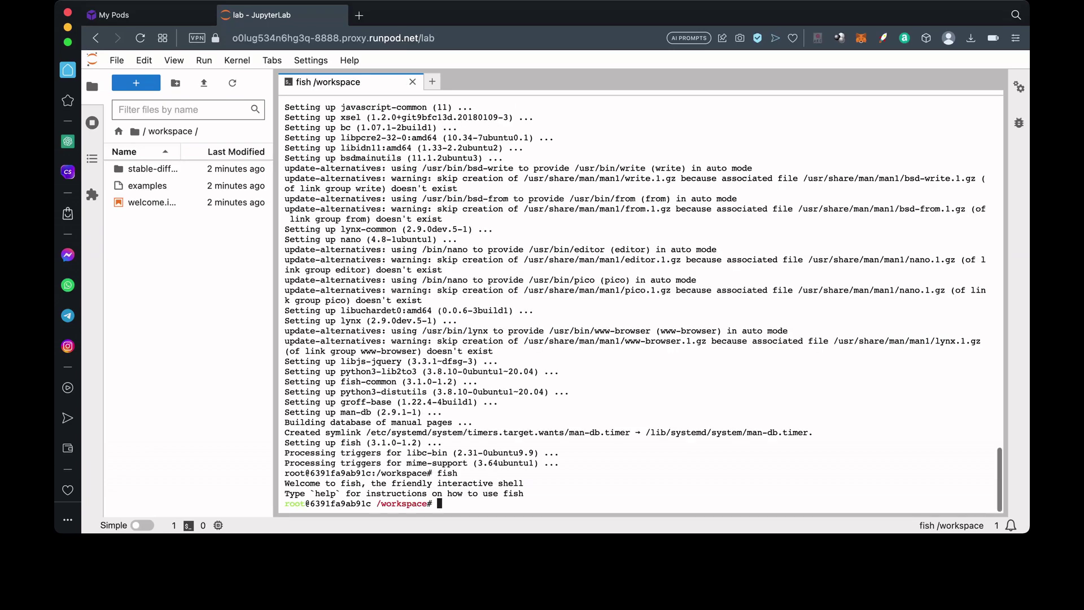
pyautogui.write('clear')
pyautogui.press('Return')
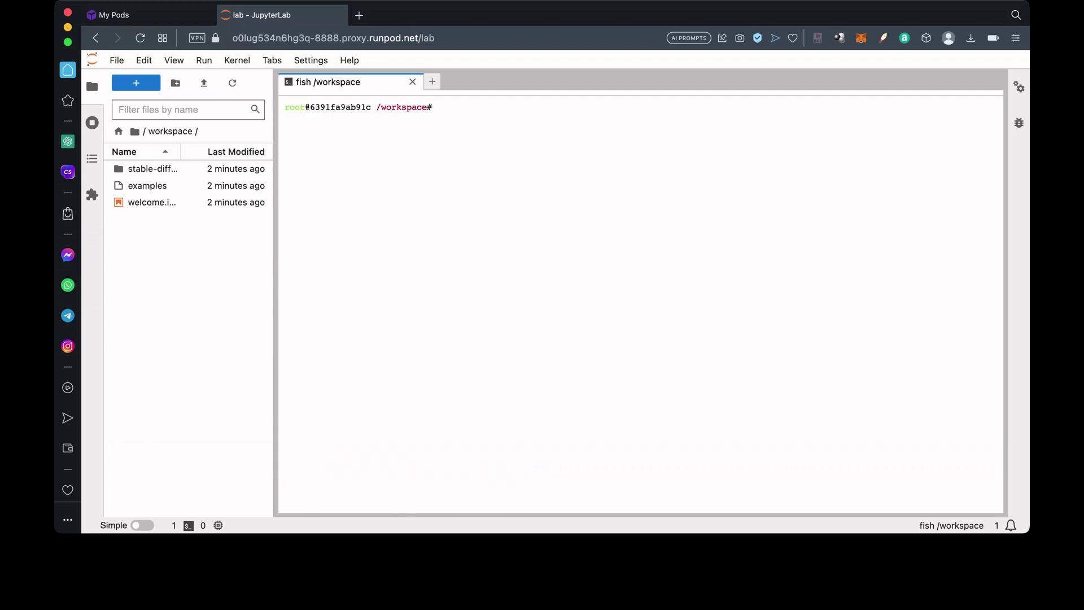
# - List /workspace, enter stable-diffusion-webui, and run pip install -r requirements.txt
pyautogui.write('cd')
pyautogui.press('Return')
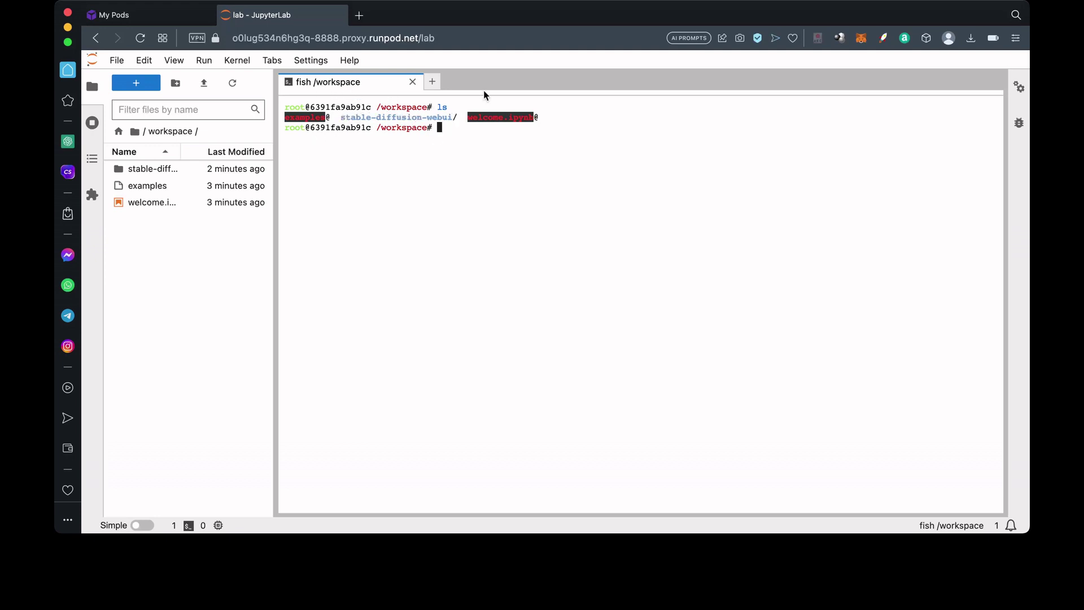
pyautogui.write('cd')
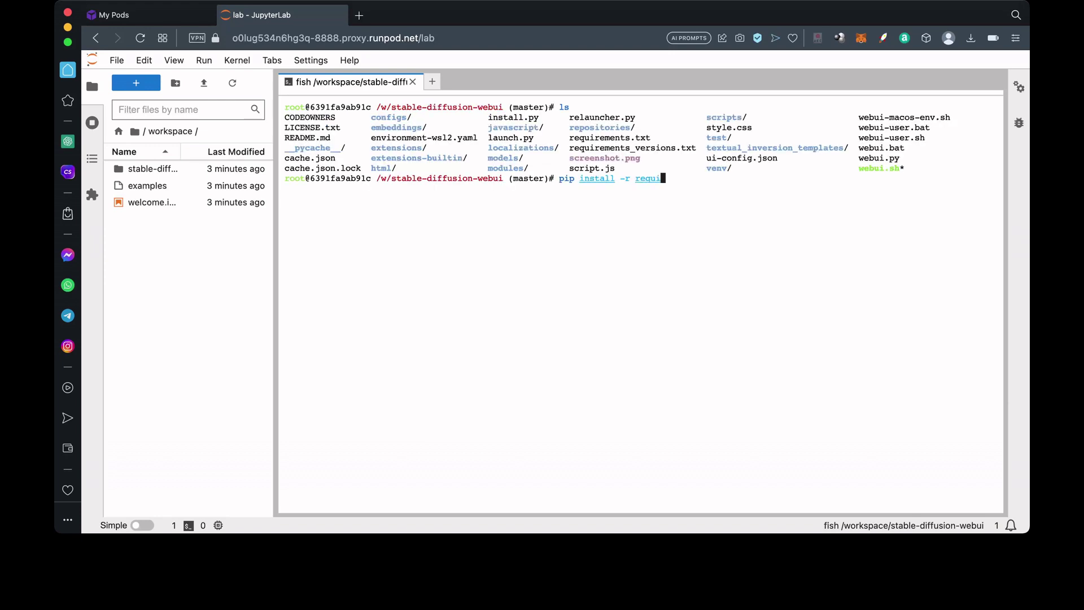
pyautogui.write('rements')
pyautogui.press('Tab')
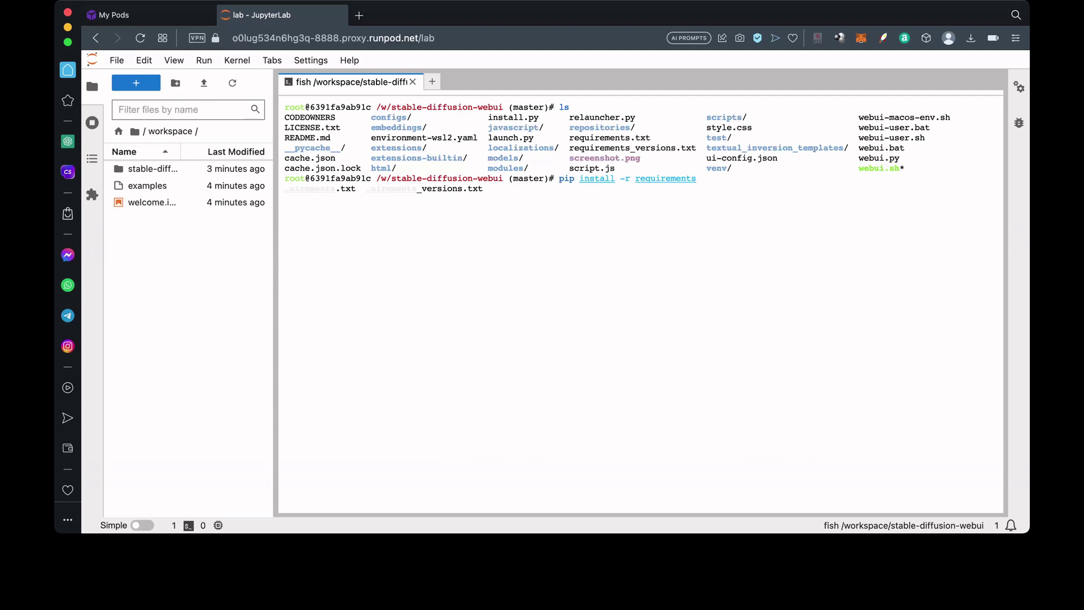
pyautogui.write('.txt')
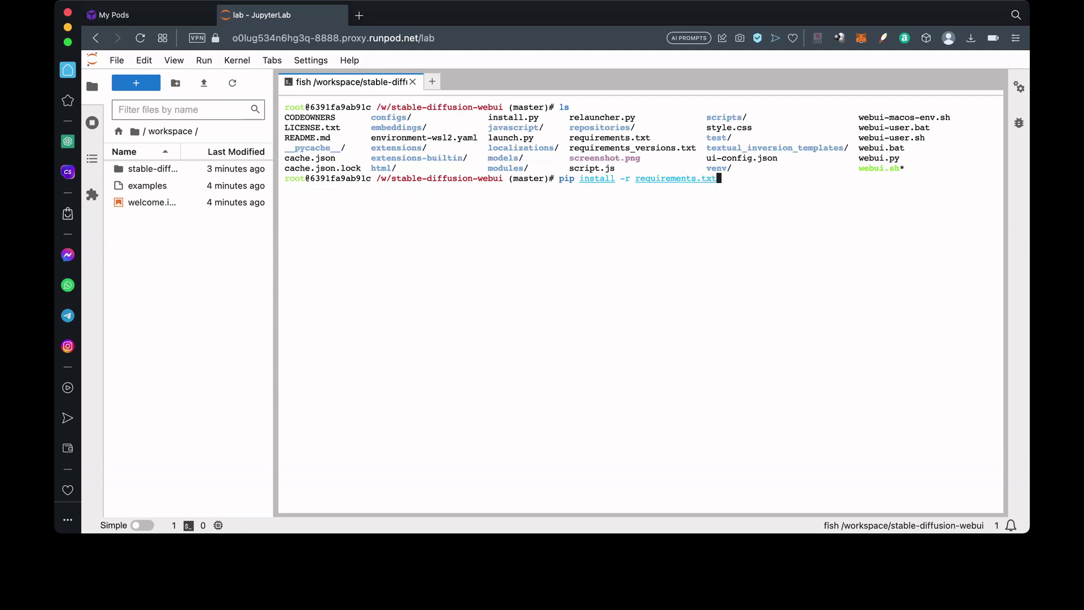
pyautogui.press('Return')
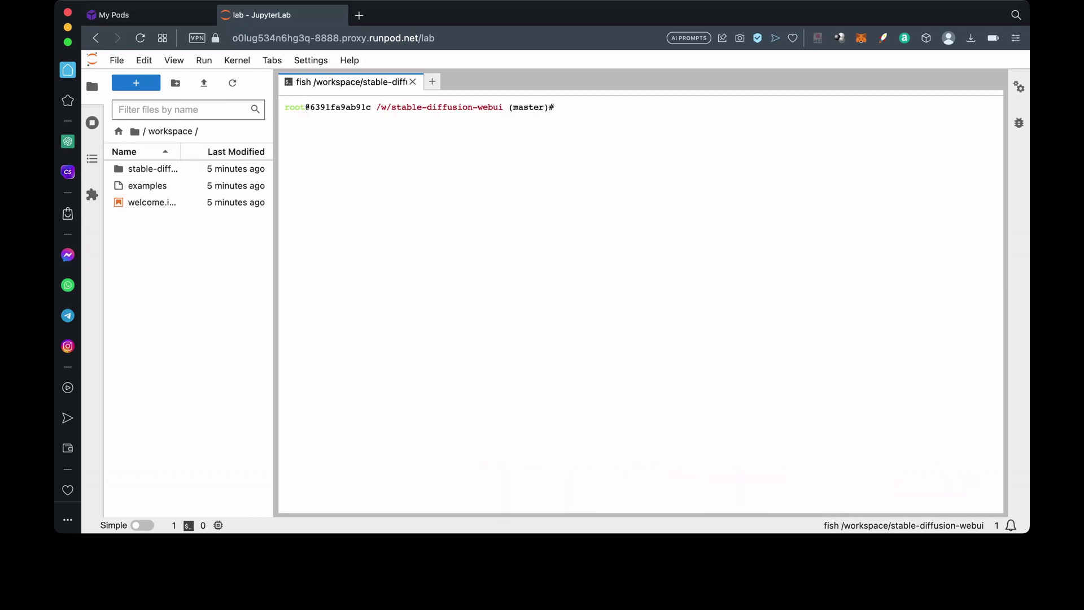
pyautogui.write('python re')
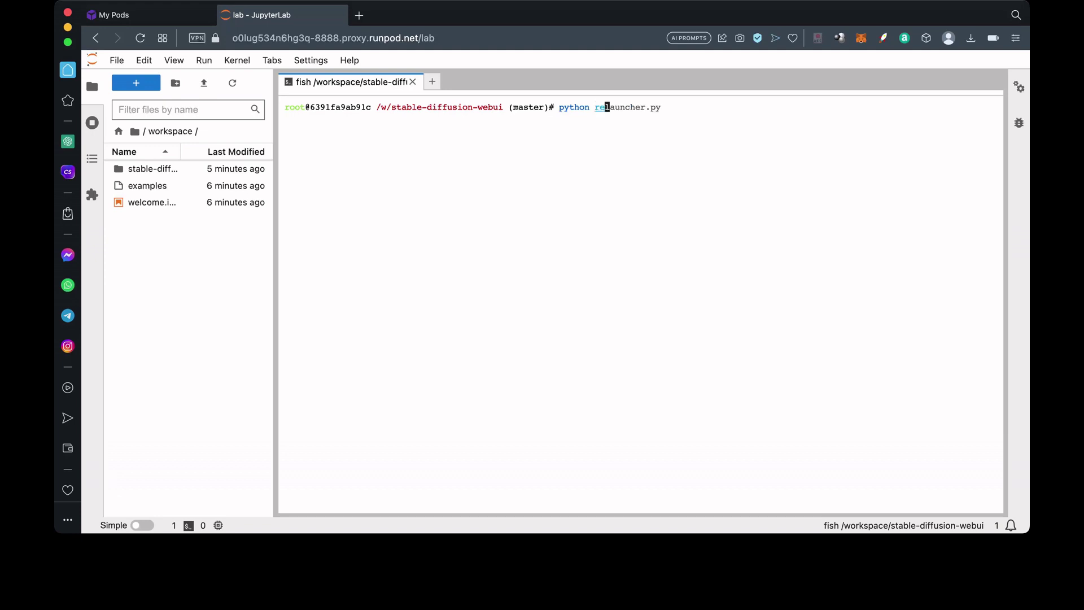
# - Run python relauncher.py, which loads SDv1-5 but fails because port 3000 is in use
pyautogui.press('Tab')
pyautogui.press('Return')
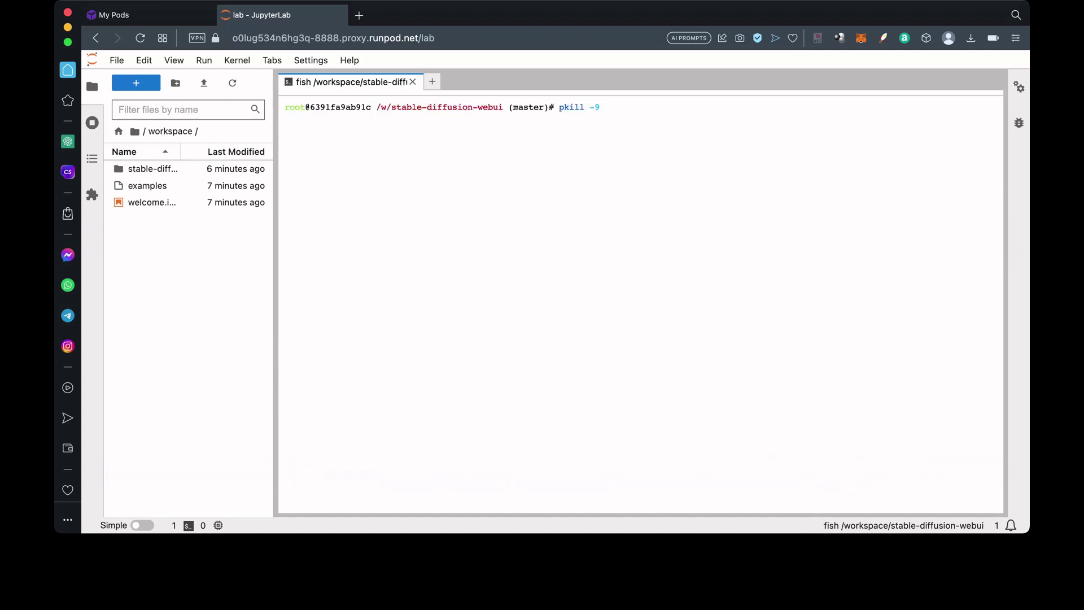
# - Kill old processes with pkill -9 python and rerun python relauncher.py on port 3000
pyautogui.write('python')
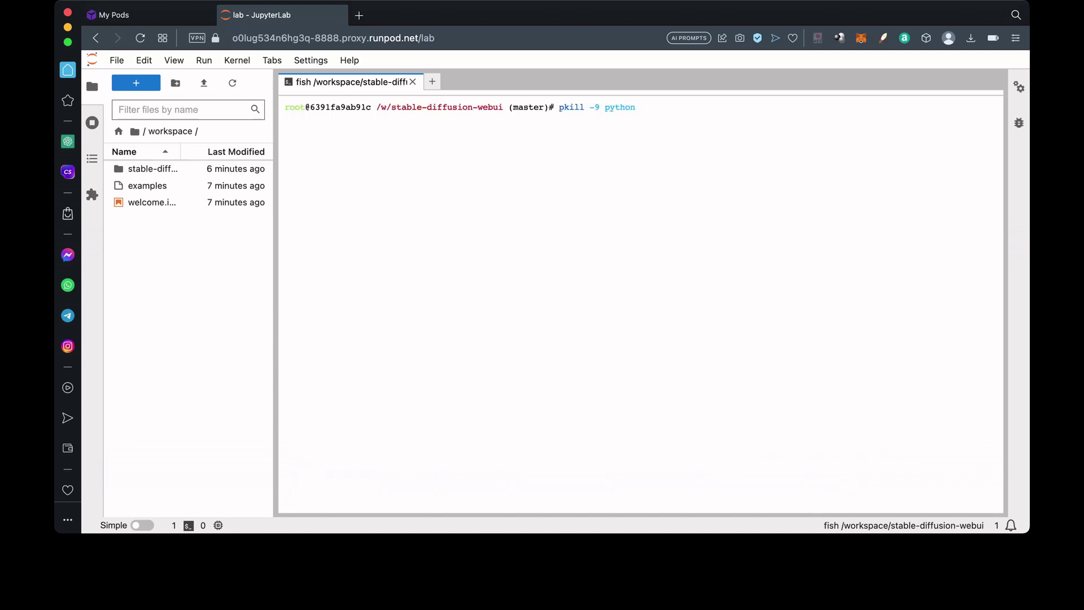
pyautogui.press('Return')
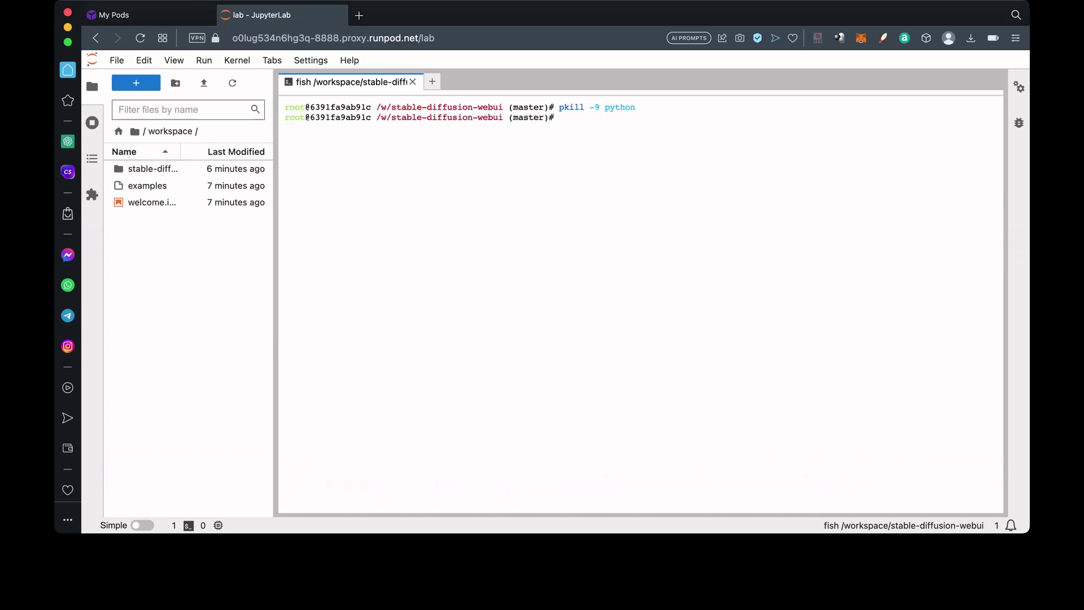
pyautogui.write('python relauncher.py')
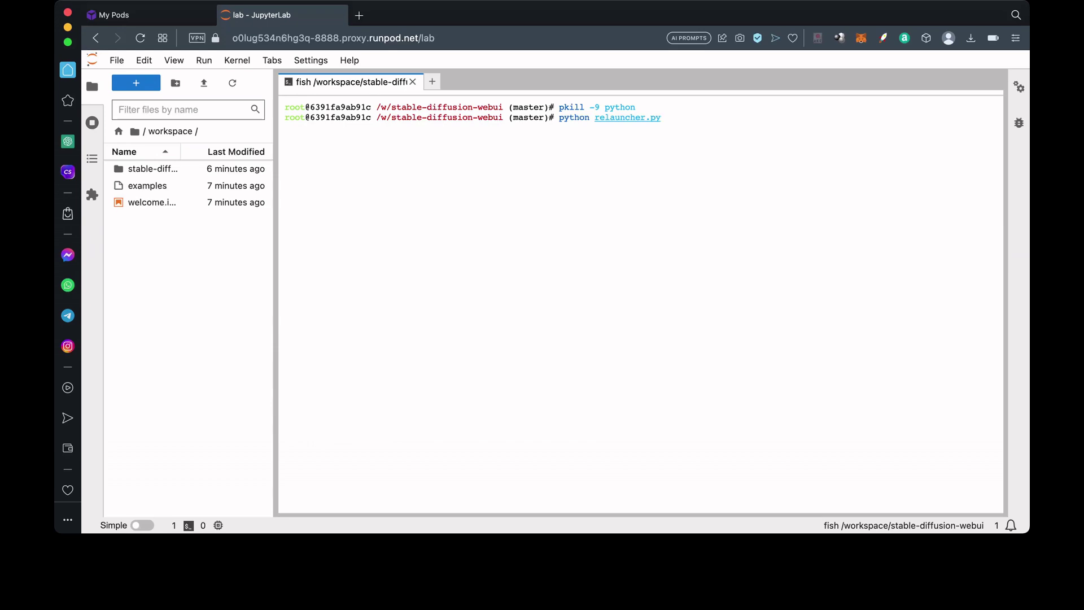
pyautogui.press('Return')
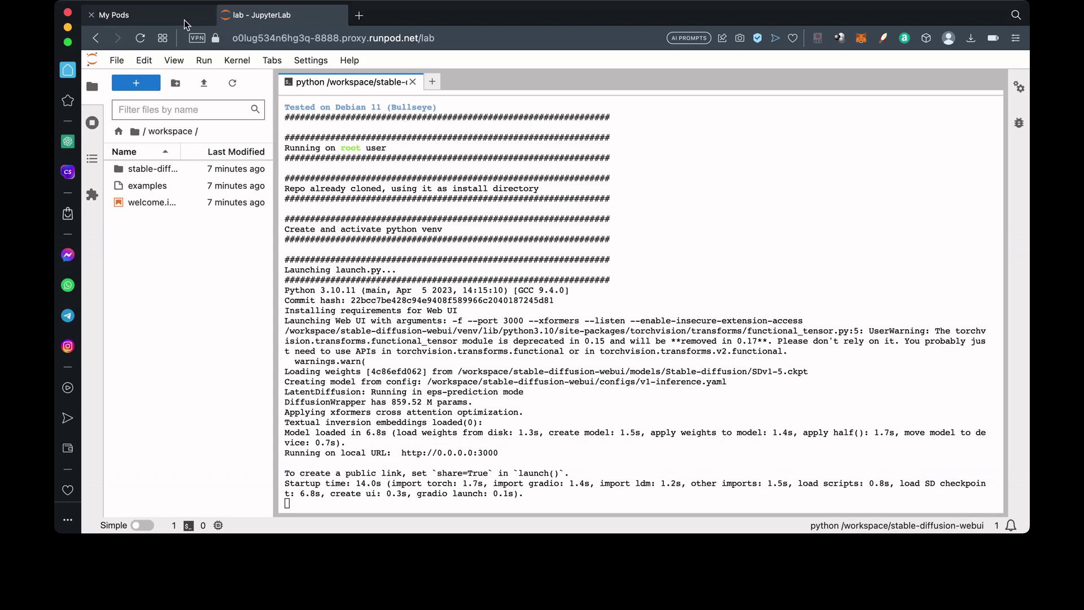
pyautogui.click(162, 14)
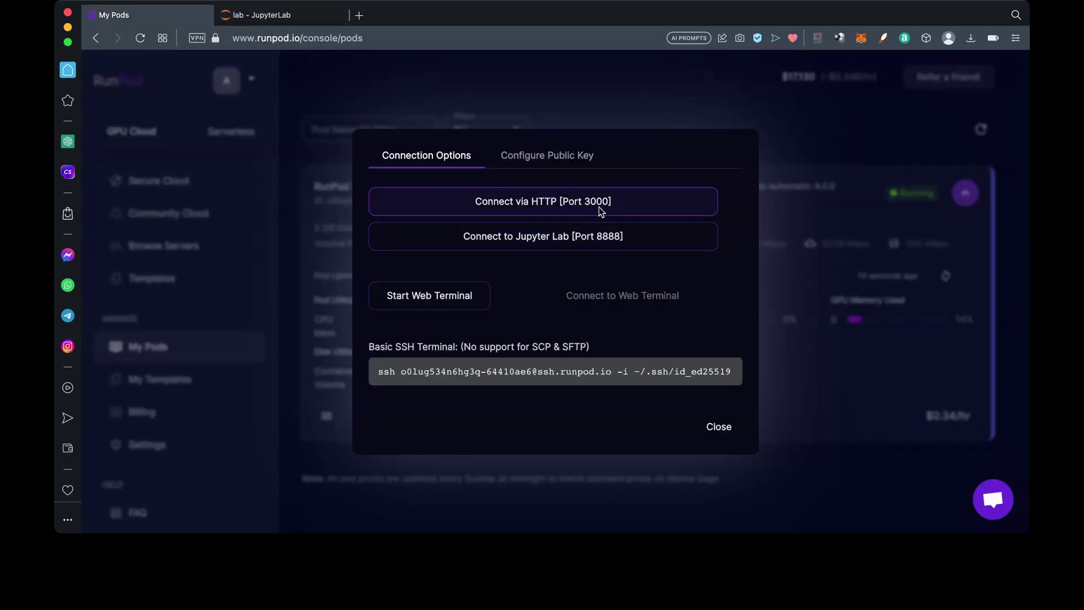
# - Open the web UI on port 3000 and install sd-civitai-browser from its GitHub URL
pyautogui.click(519, 202)
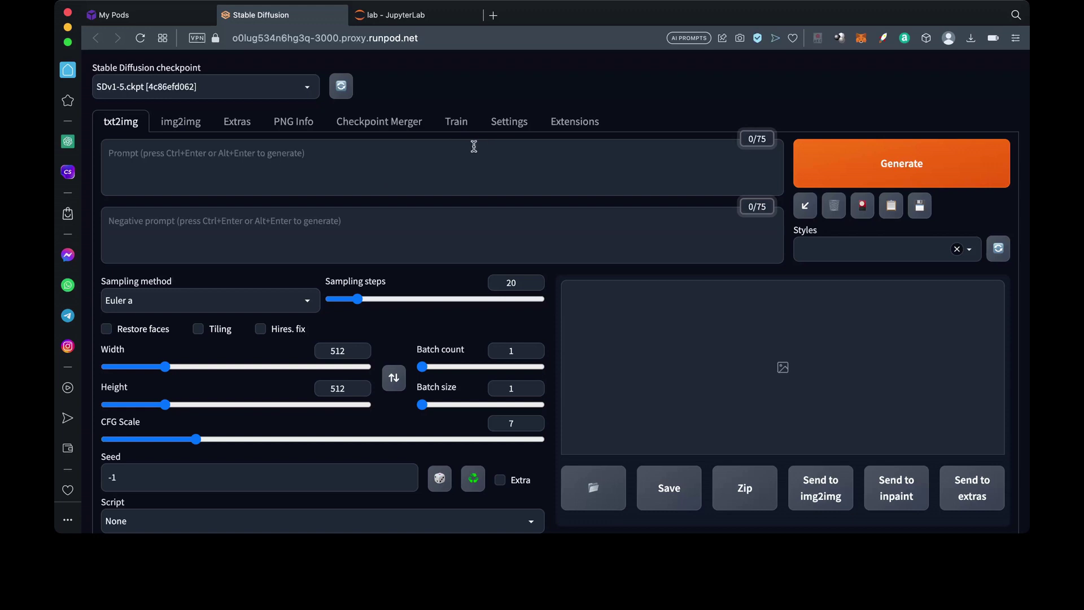
pyautogui.click(575, 122)
pyautogui.click(255, 150)
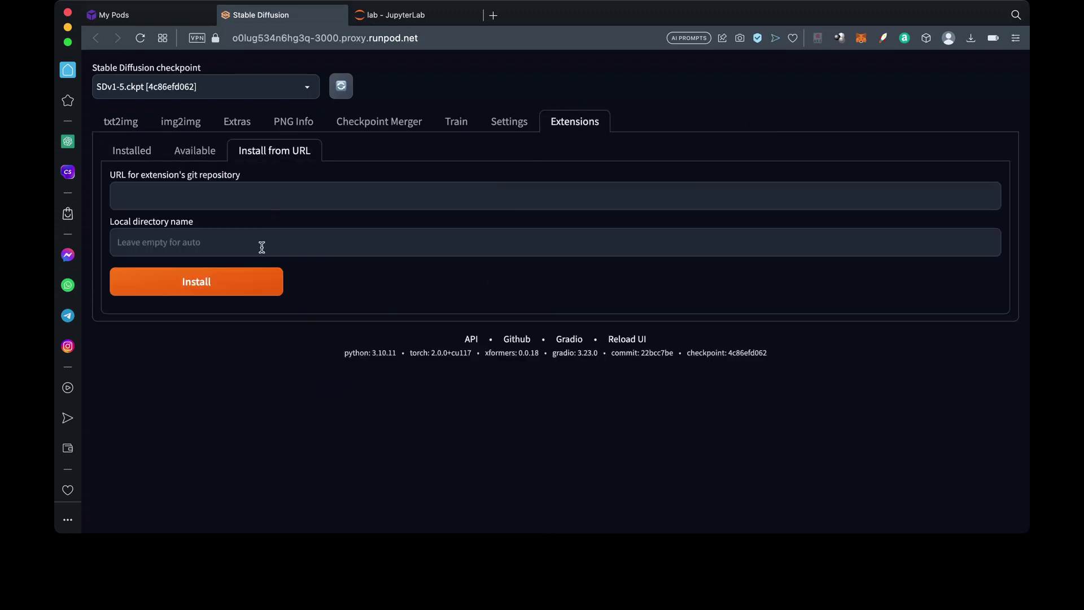
pyautogui.click(205, 192)
pyautogui.write('https://github.com/camenduru/sd-civitai-browser')
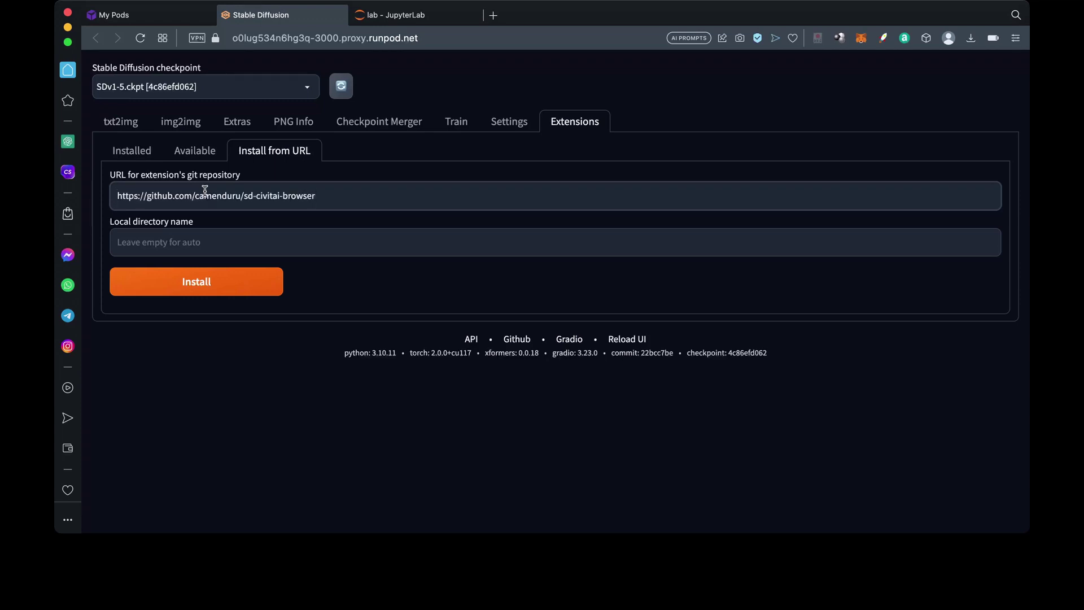
pyautogui.click(189, 286)
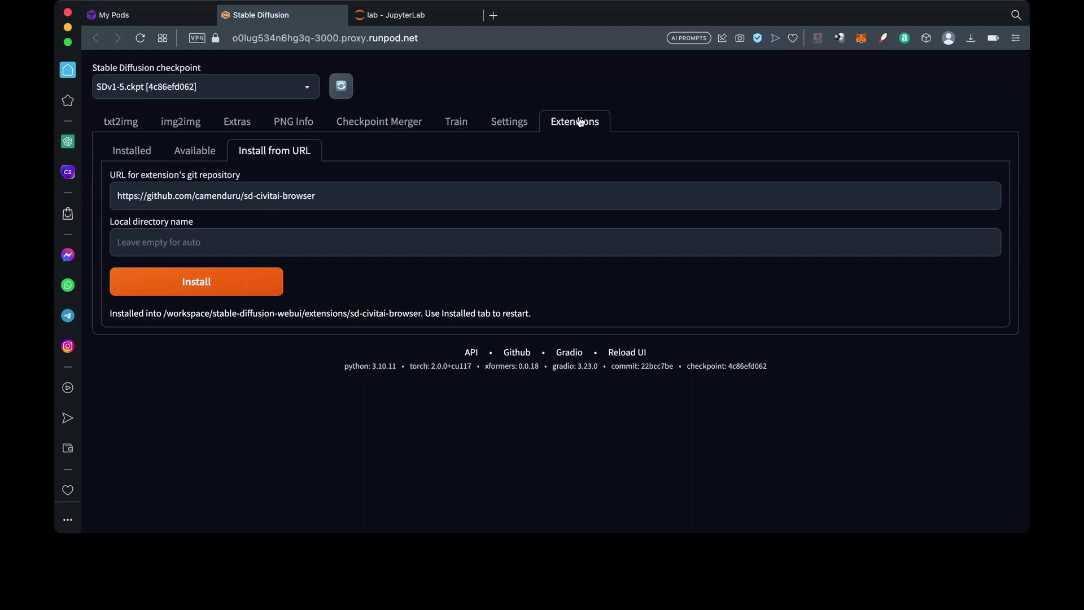
# - Apply and restart the web UI from Installed extensions, checking the relaunch in JupyterLab
pyautogui.click(136, 159)
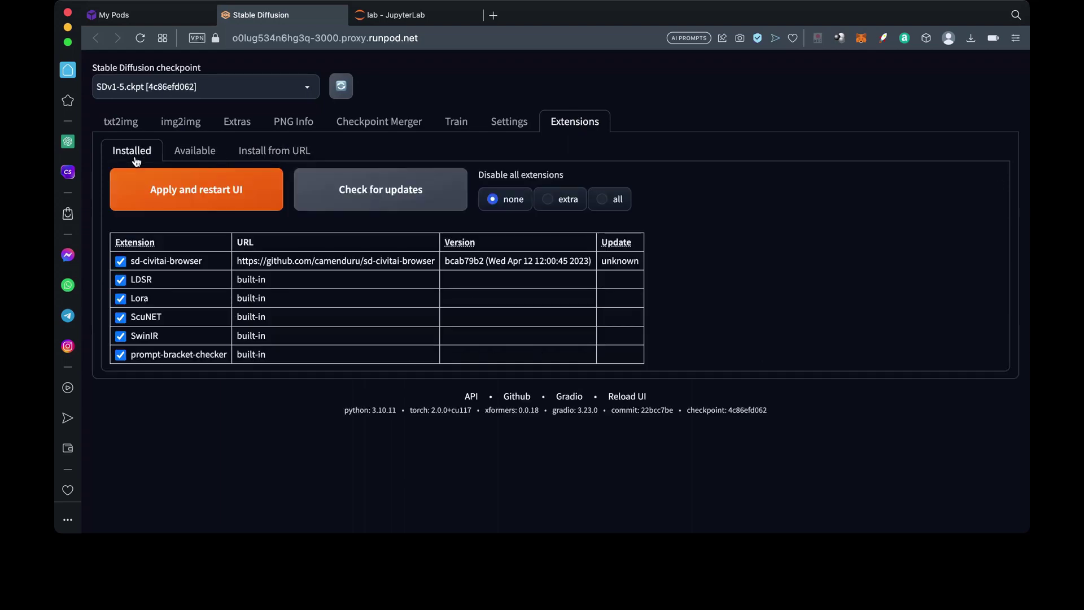
pyautogui.click(223, 197)
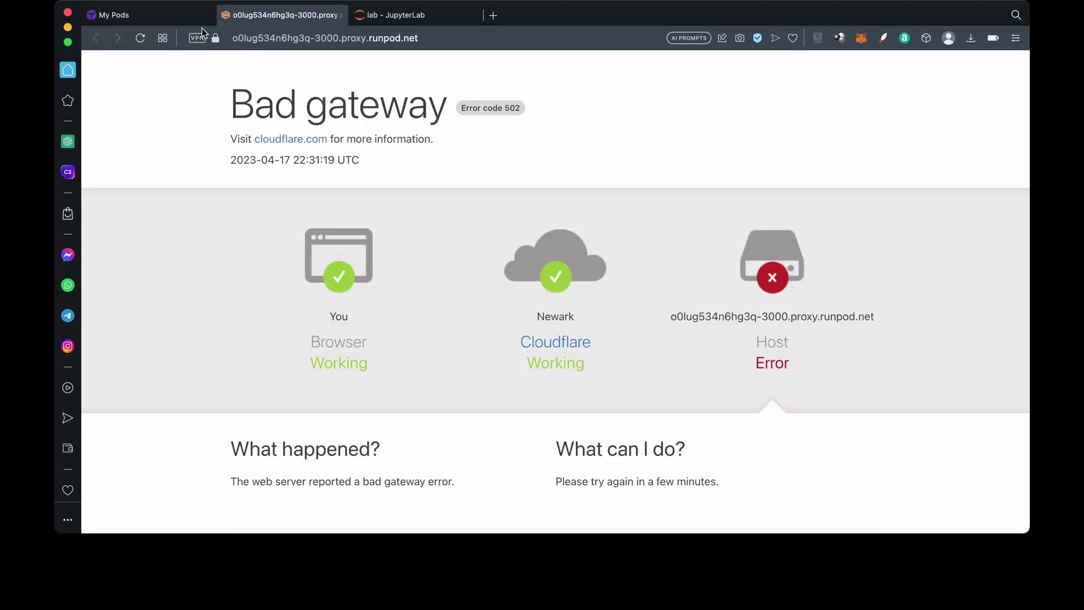
pyautogui.click(171, 15)
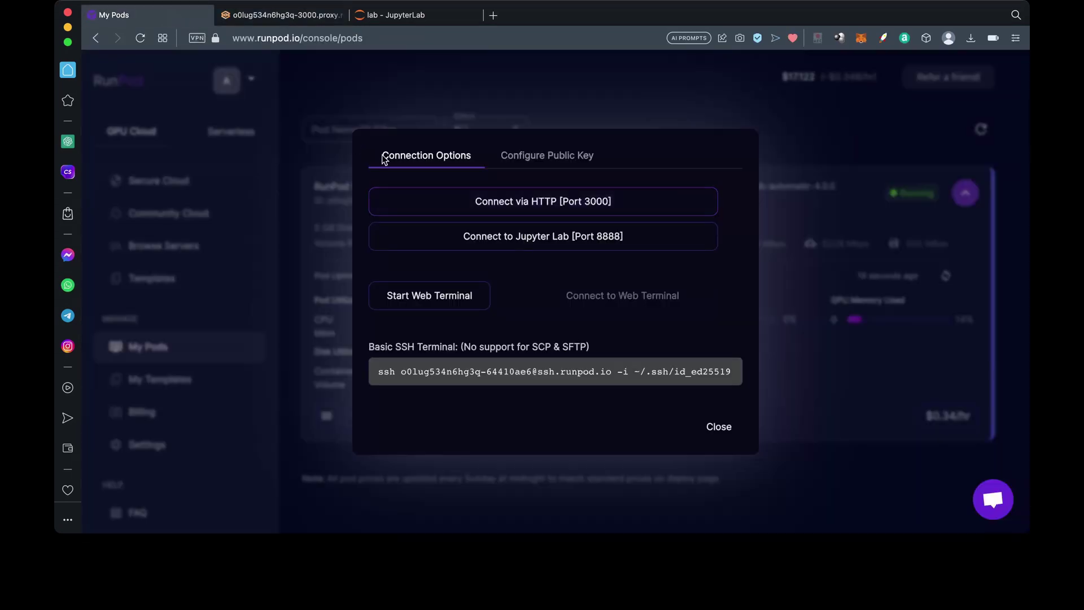
pyautogui.click(395, 14)
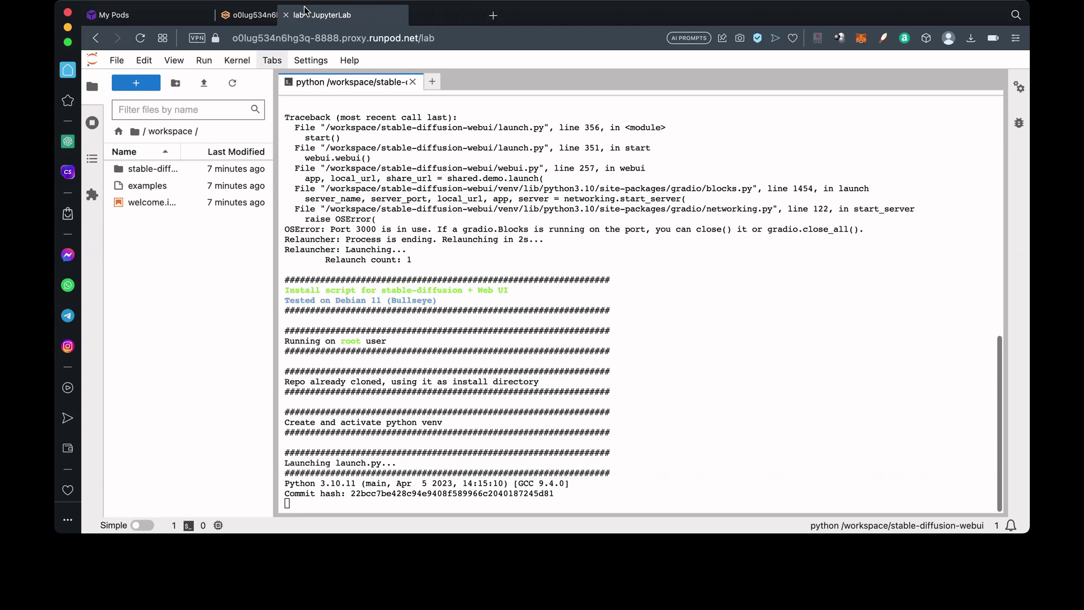
# - Close the JupyterLab page and reload Stable Diffusion to reveal the new CivitAi tab
pyautogui.moveTo(395, 14); pyautogui.dragTo(316, 15)
pyautogui.hotkey('ctrl', 'w')
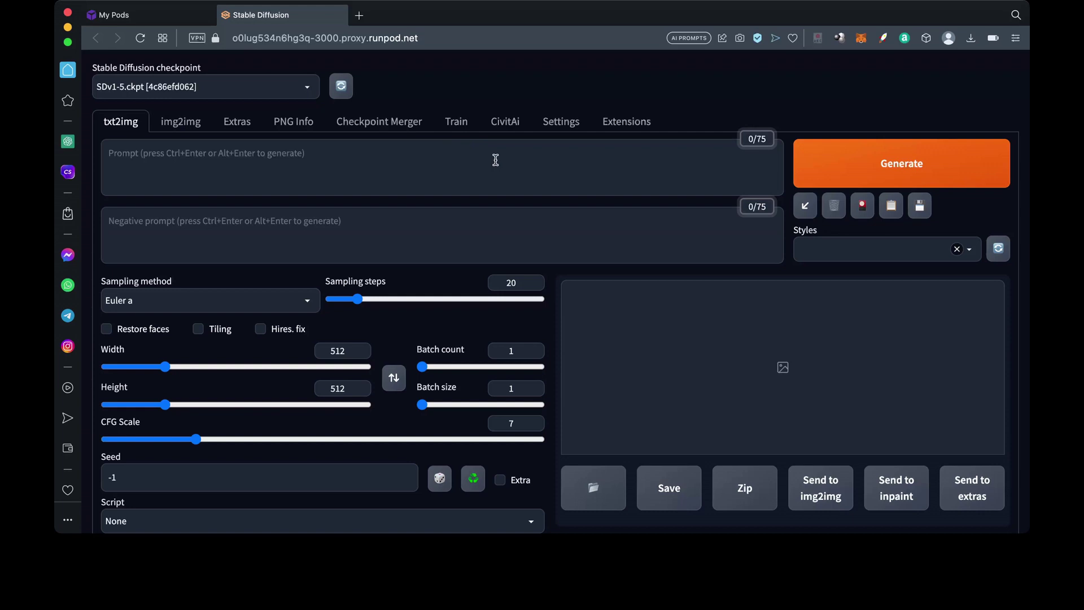
pyautogui.scroll(-2, 495, 160)
pyautogui.scroll(2, 495, 160)
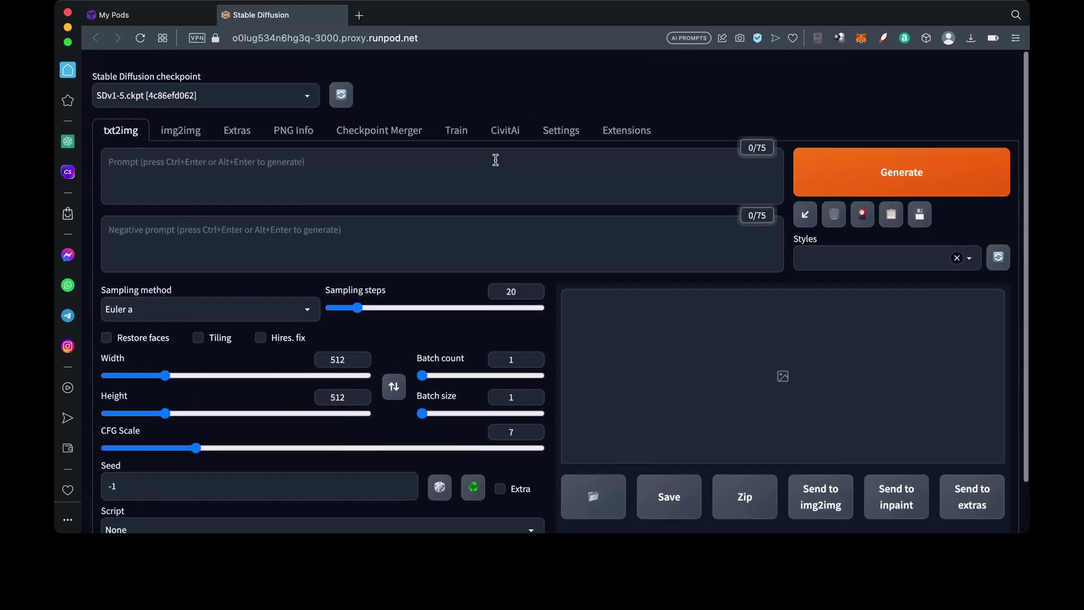